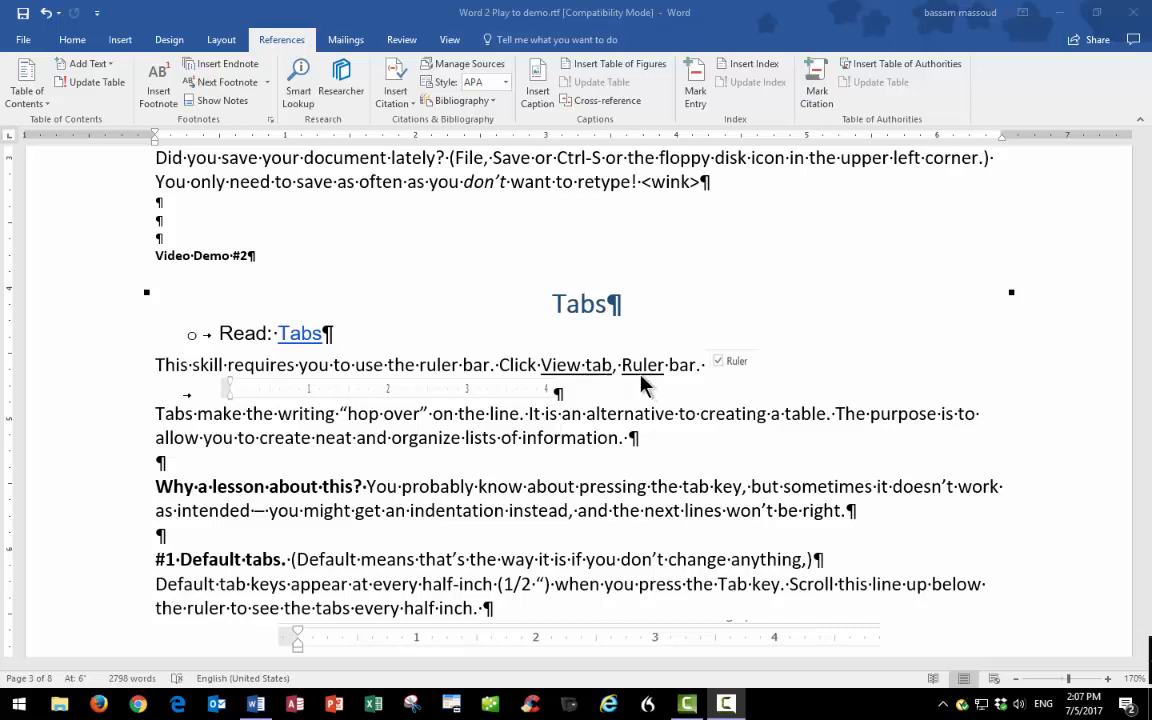
Step: Check that the Ruler option is enabled and read the Default tabs section through to the numbered example line
click(450, 45)
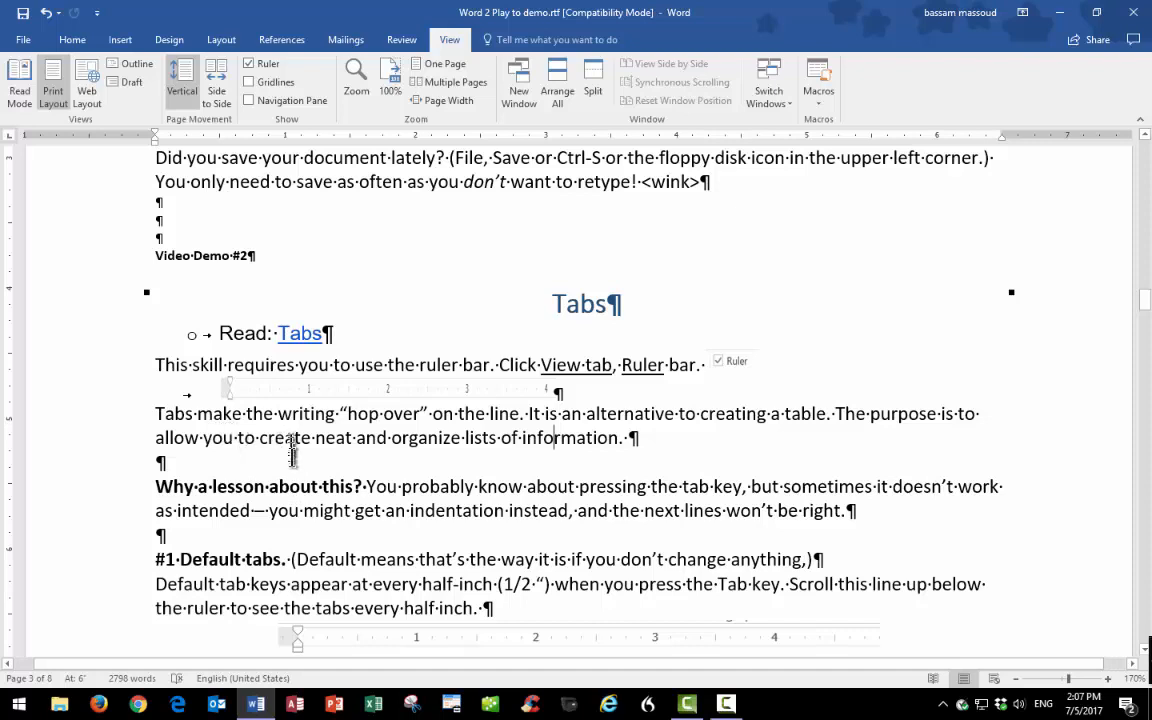
scroll(293, 458, down, 3)
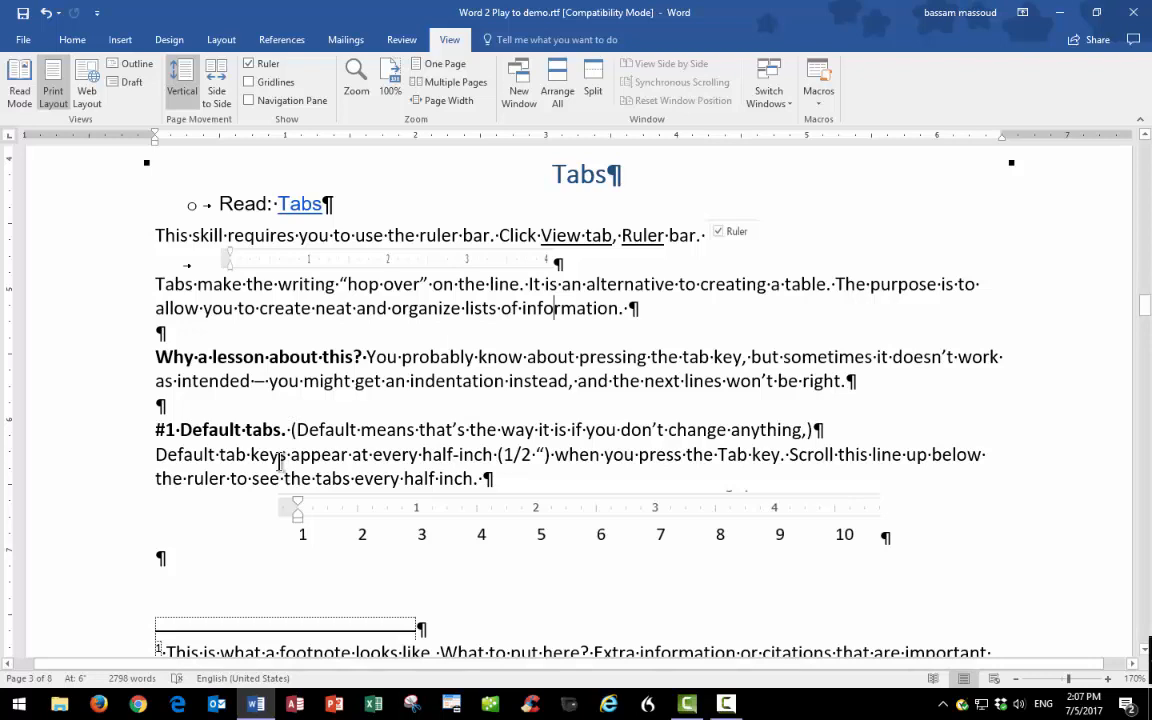
scroll(281, 462, down, 1)
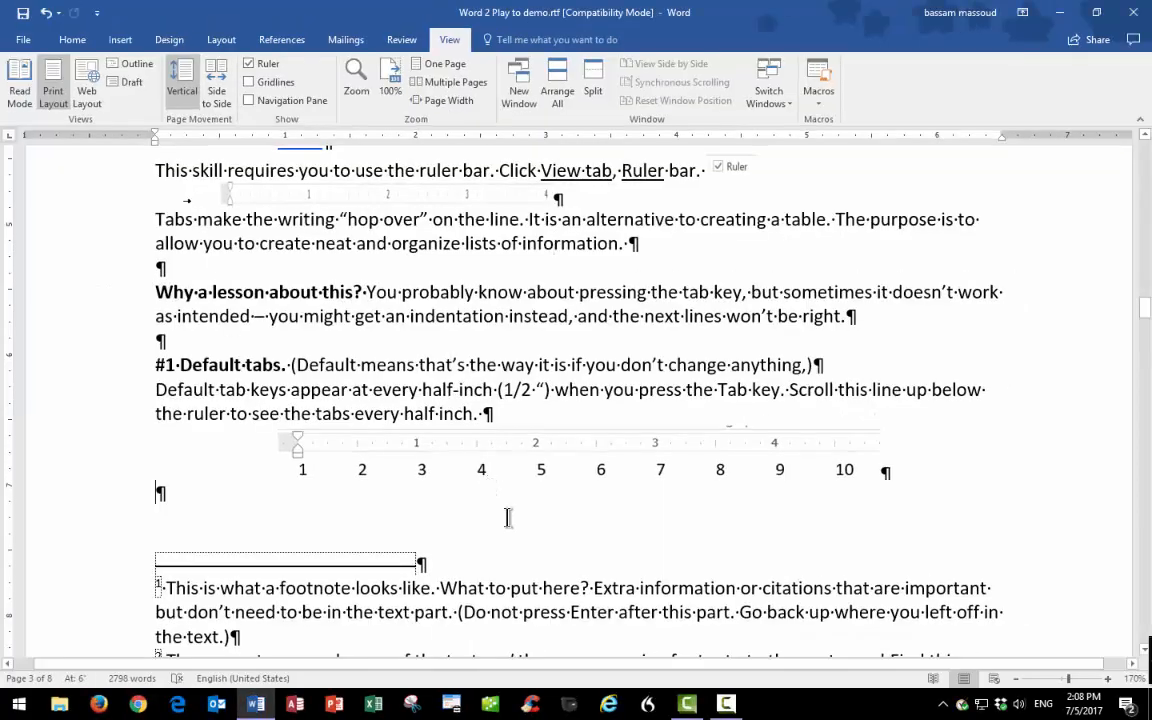
scroll(508, 517, down, 10)
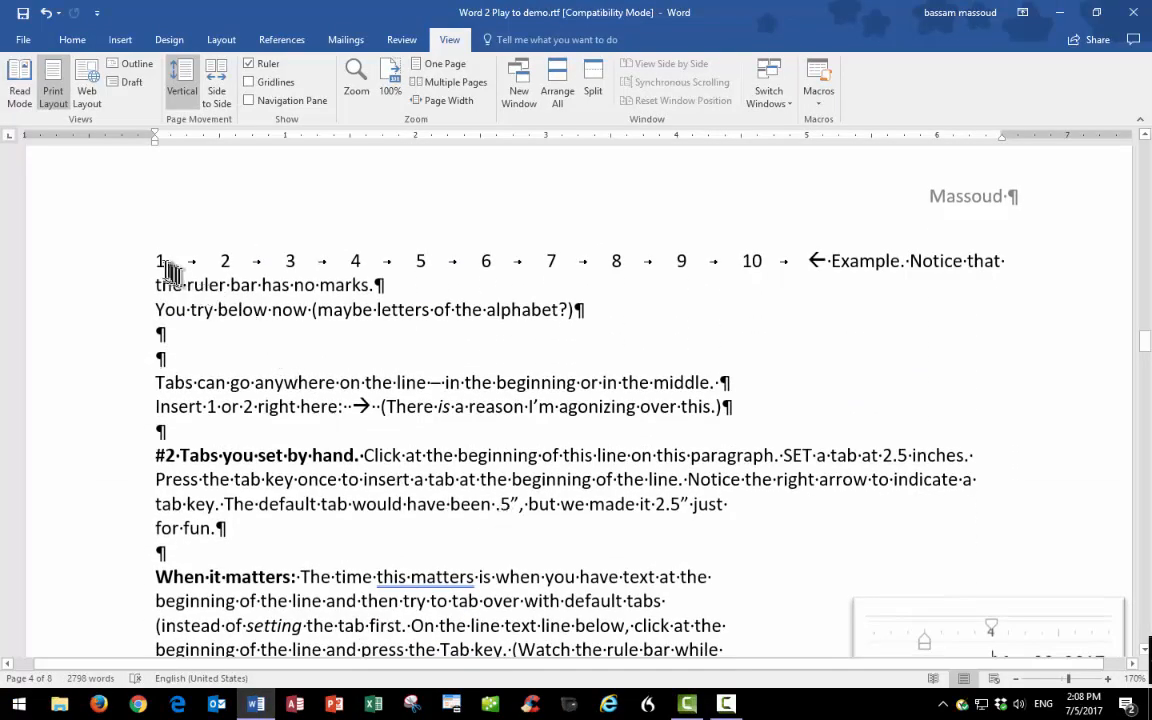
Step: Hide the document's formatting marks and show them again
click(74, 42)
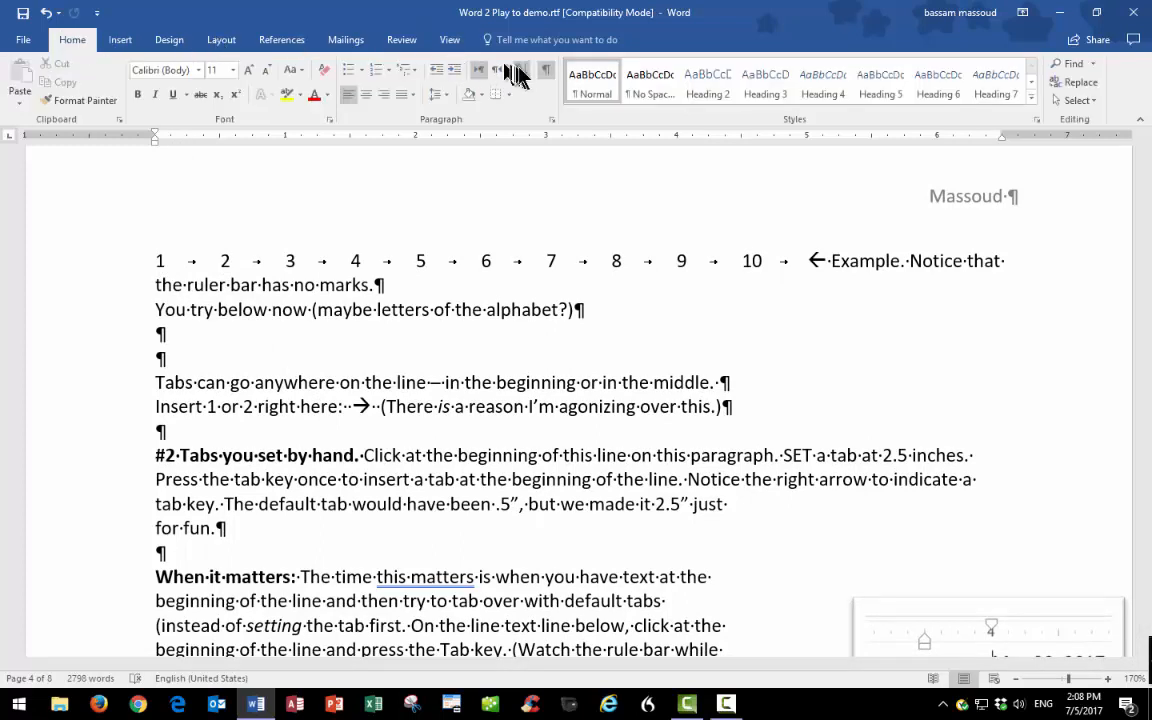
click(546, 70)
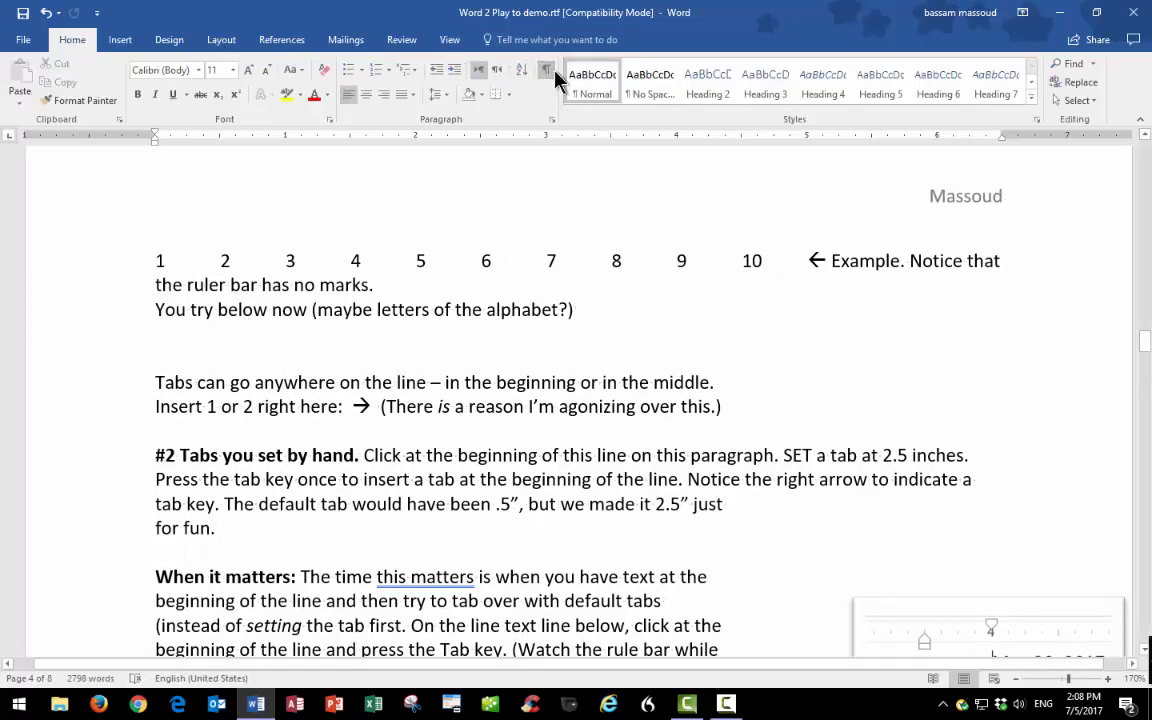
click(546, 70)
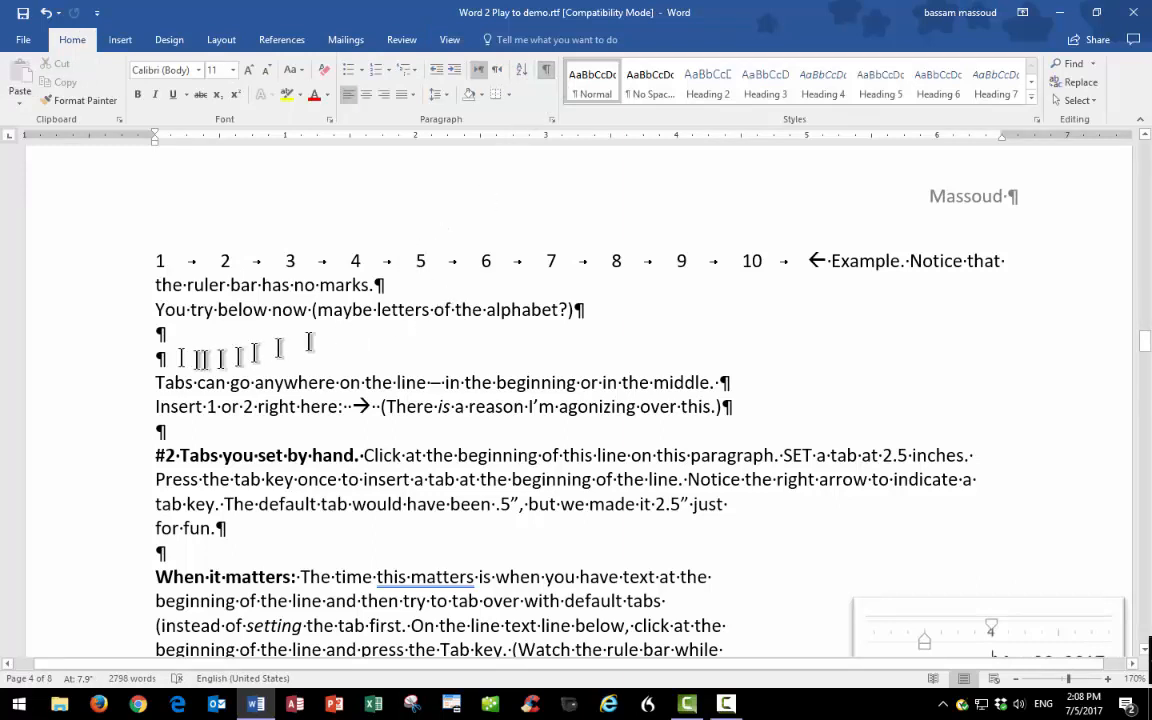
Step: Enter A, B, C and D separated by default tabs on the first blank line below "You try below now"
click(174, 335)
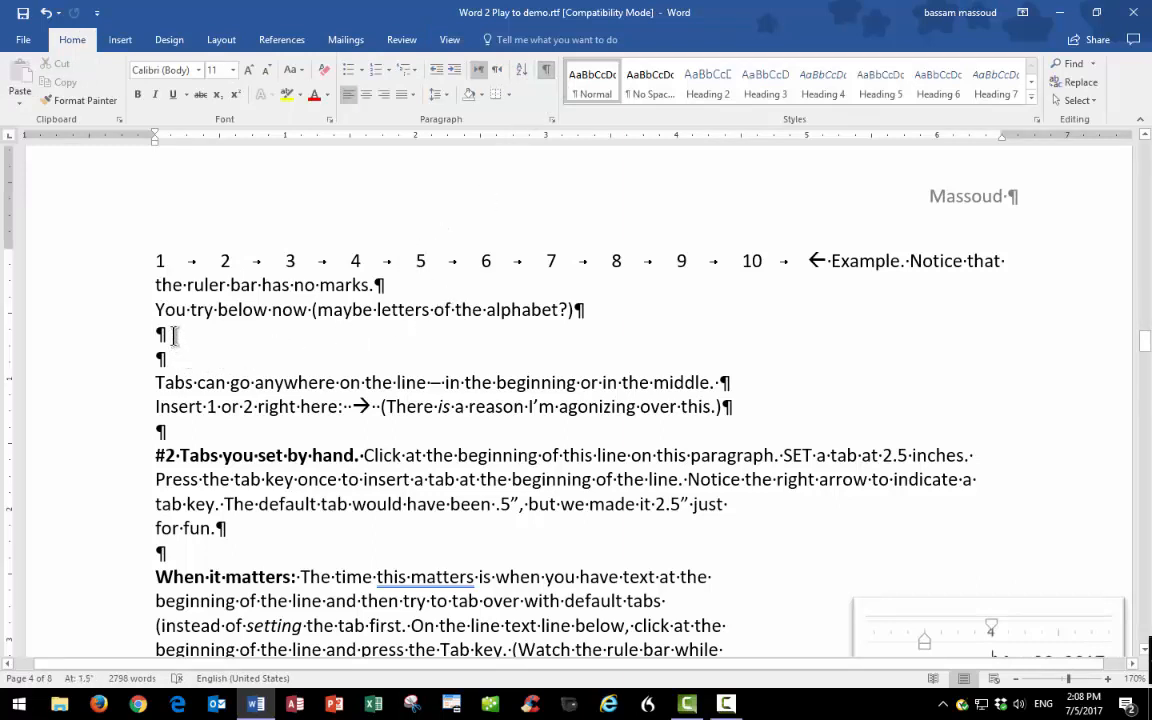
text(A)
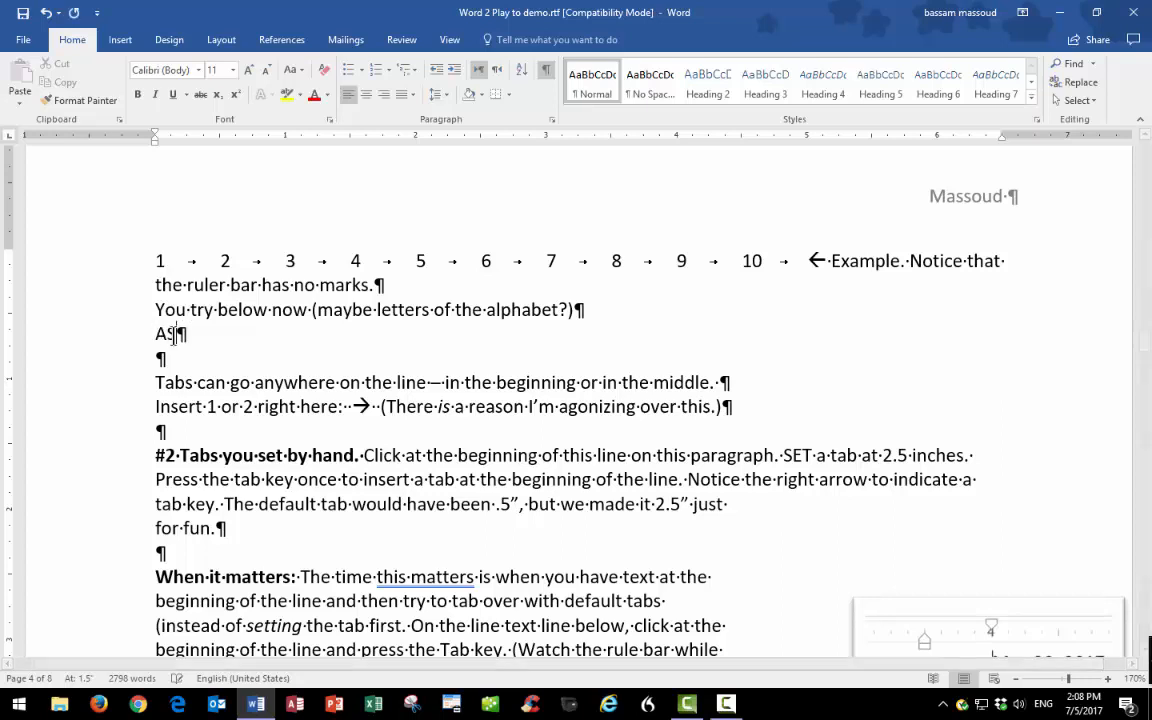
key(Tab)
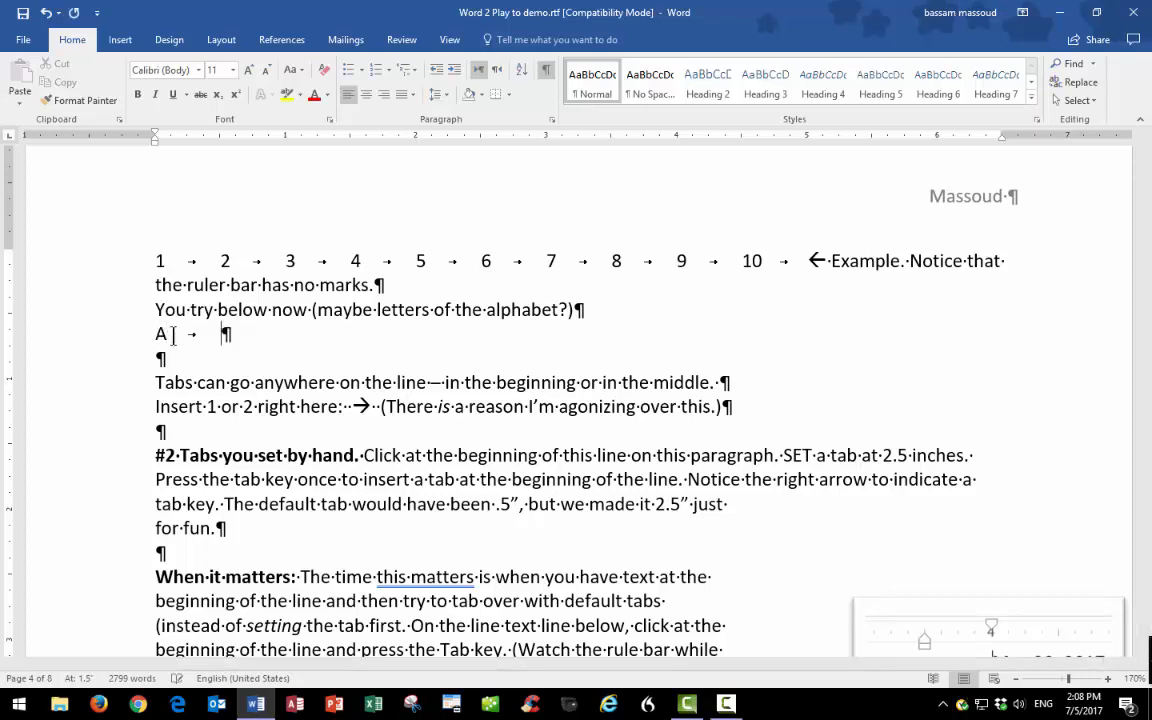
text(B)
key(Tab)
text(C)
key(Tab)
text(C)
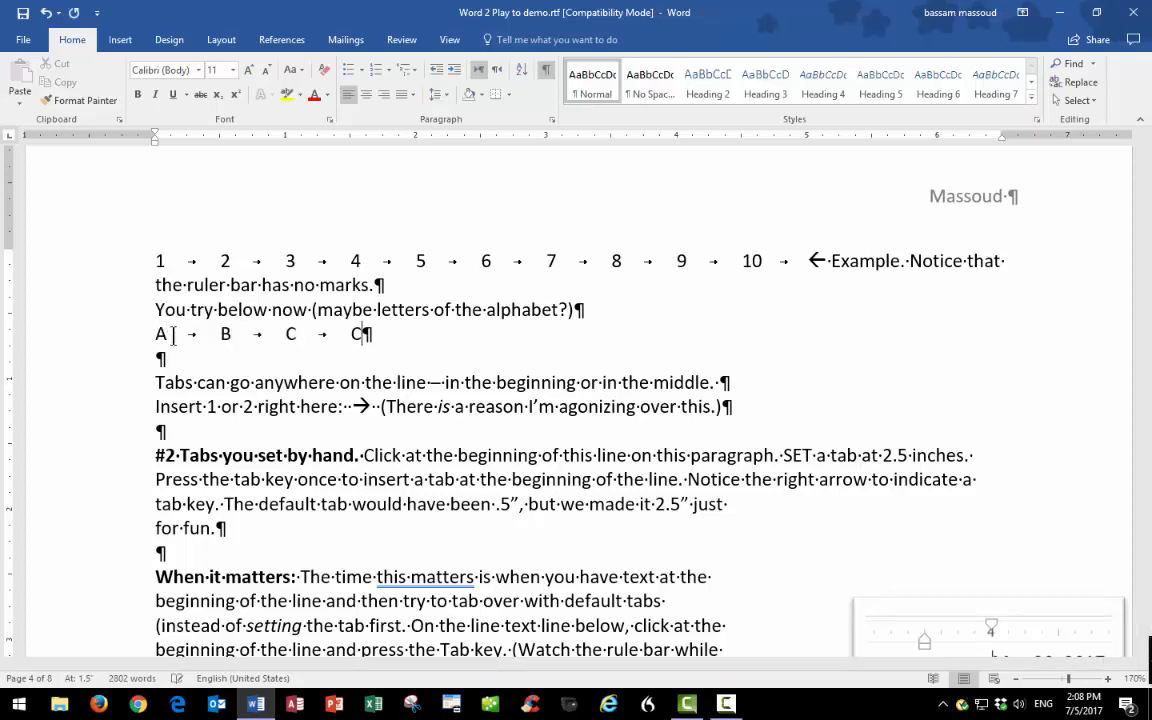
key(BackSpace)
text(D)
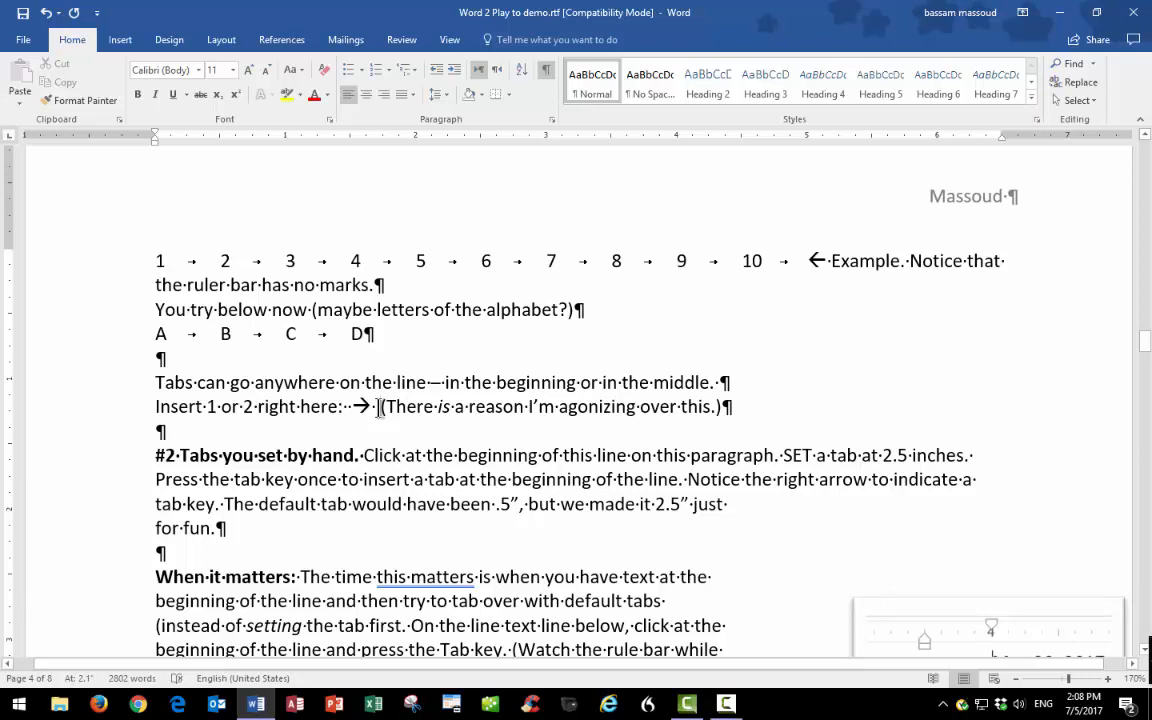
Step: Insert two tabs after the arrow in the "Insert 1 or 2 right here:" line
key(Tab)
key(Tab)
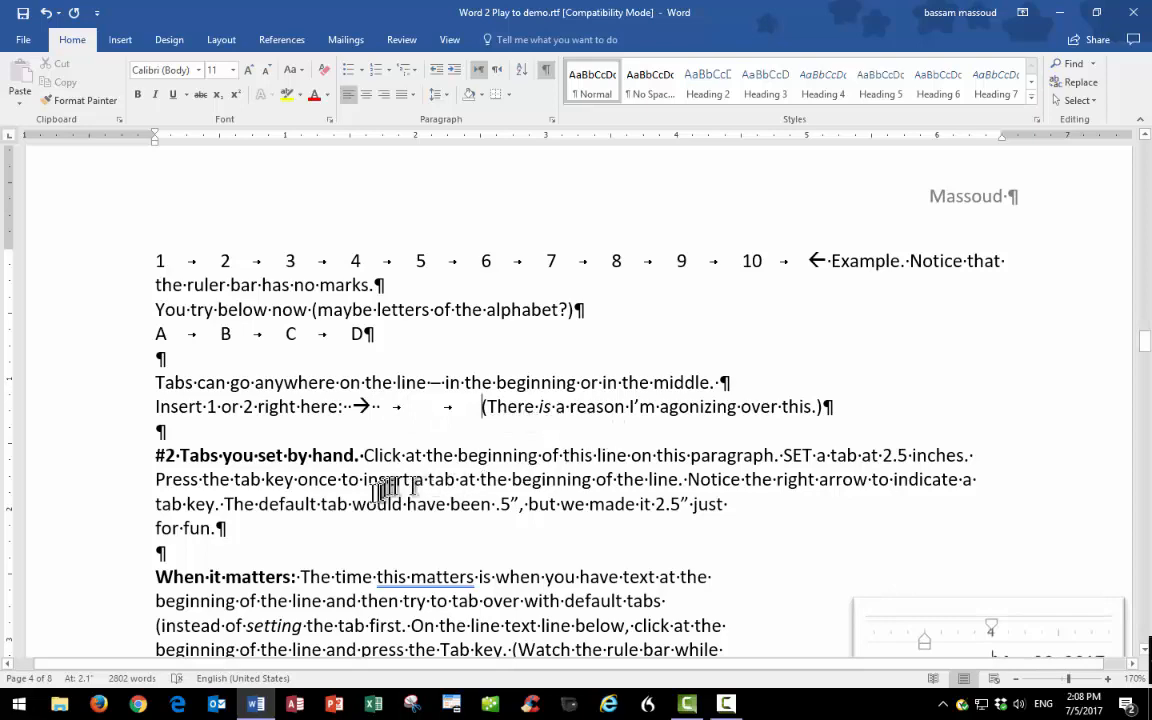
Step: Set a left tab stop at 2.5 inches for the "#2 Tabs you set by hand." paragraph and insert a tab before its first word
scroll(366, 492, down, 3)
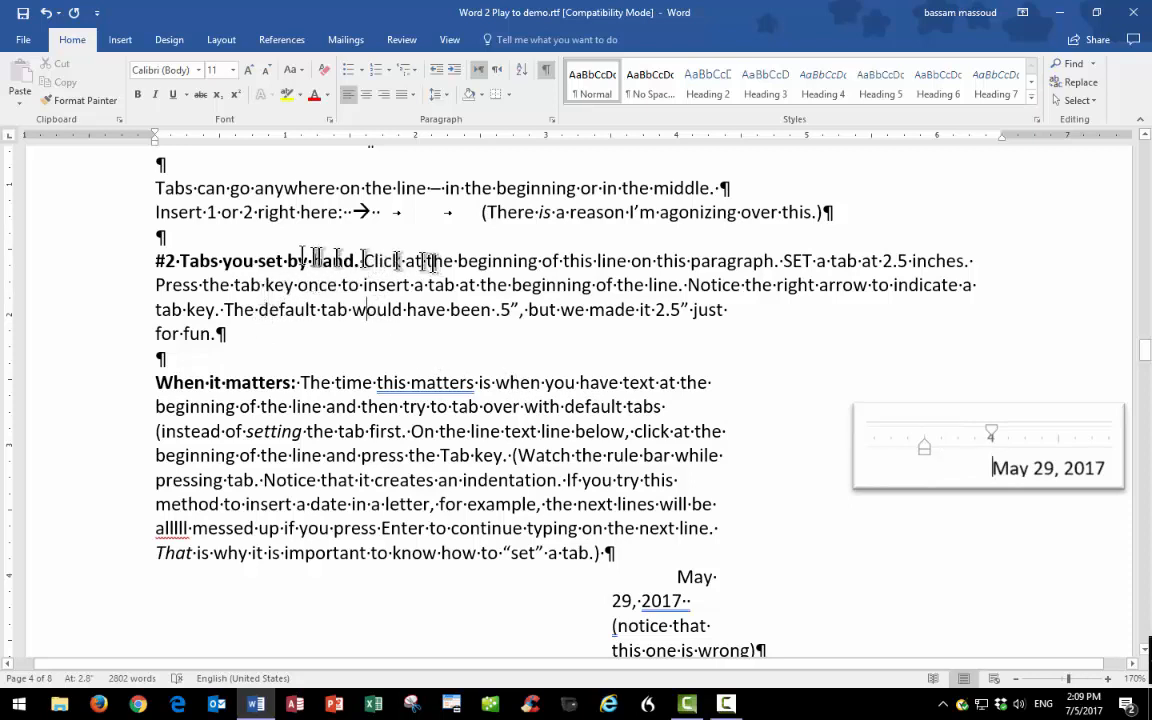
click(155, 262)
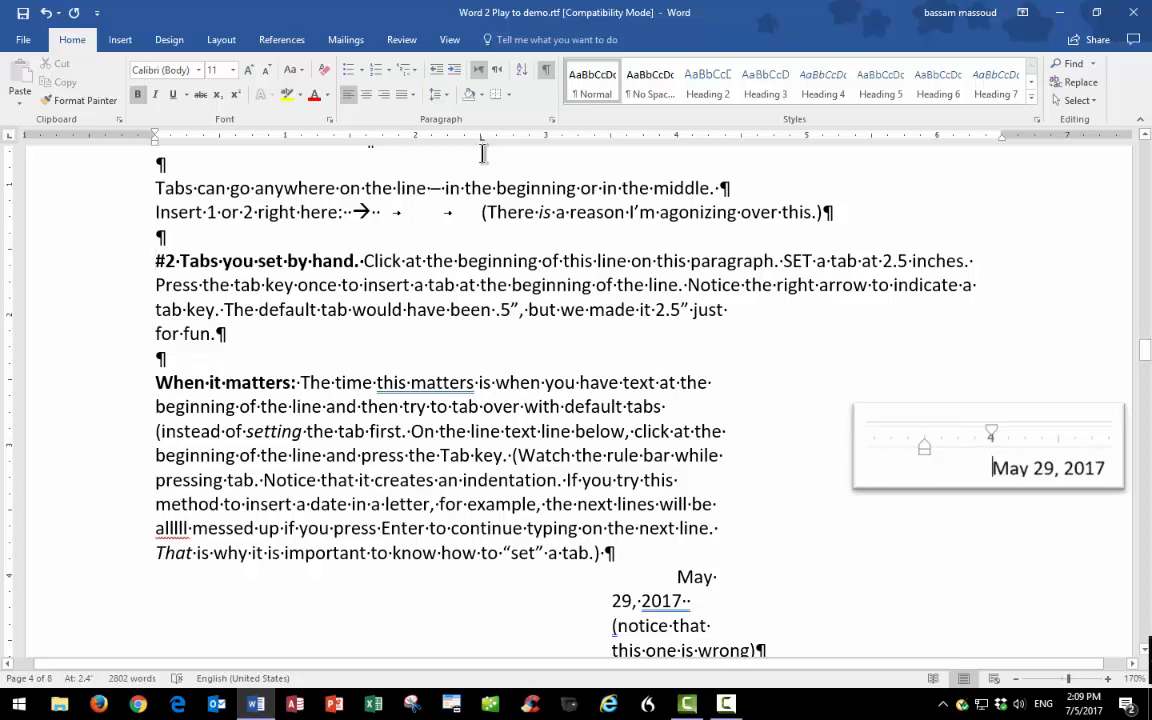
click(155, 261)
key(Tab)
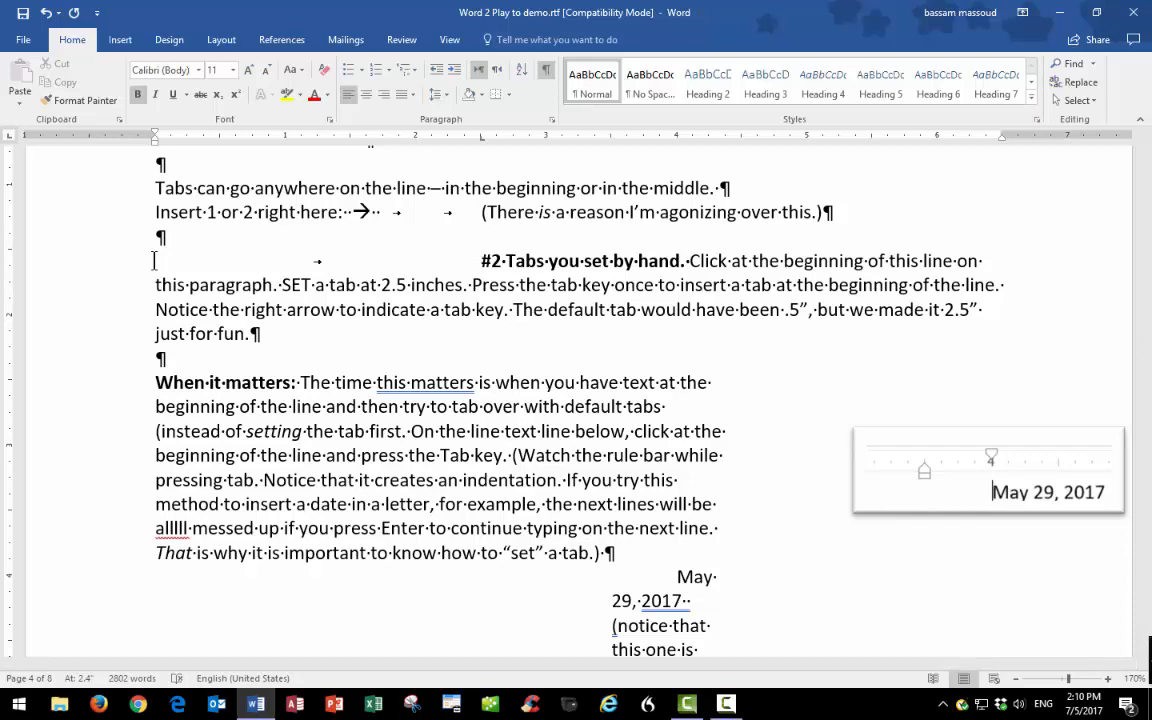
Step: Indent the first line of the "When it matters:" paragraph by one default tab
scroll(153, 261, down, 3)
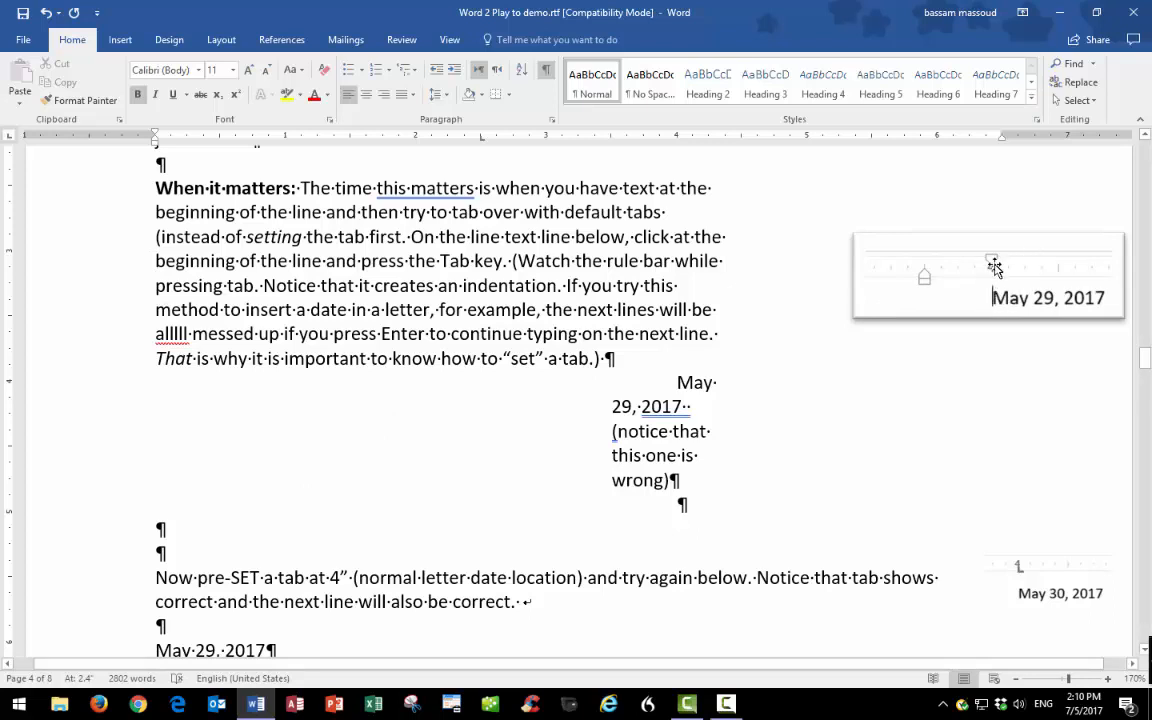
click(156, 187)
key(Tab)
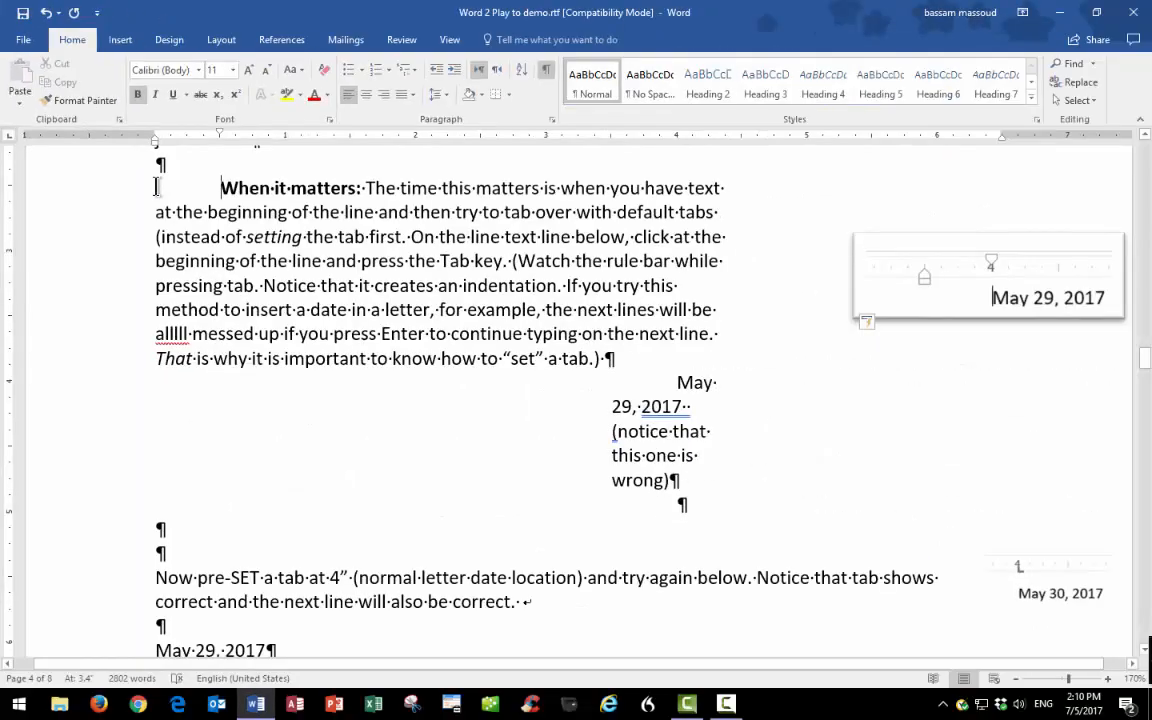
Step: Try indenting the "When it matters:" paragraph by two more default tabs, and undo both
key(Tab)
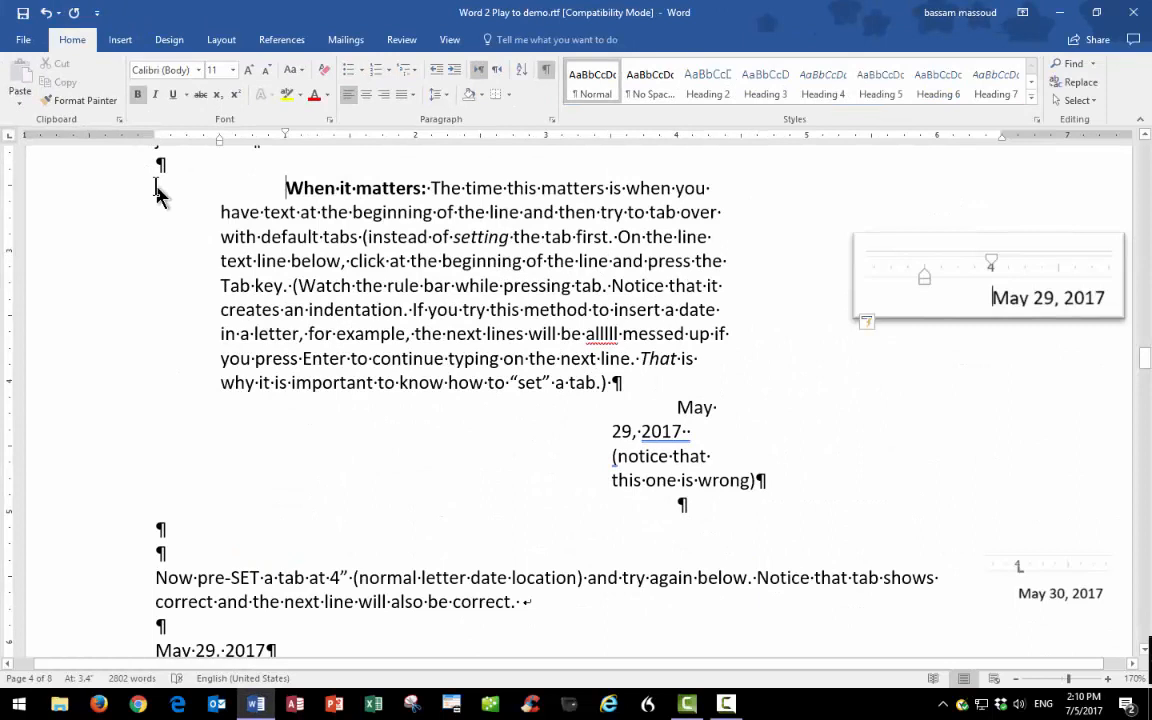
key(Tab)
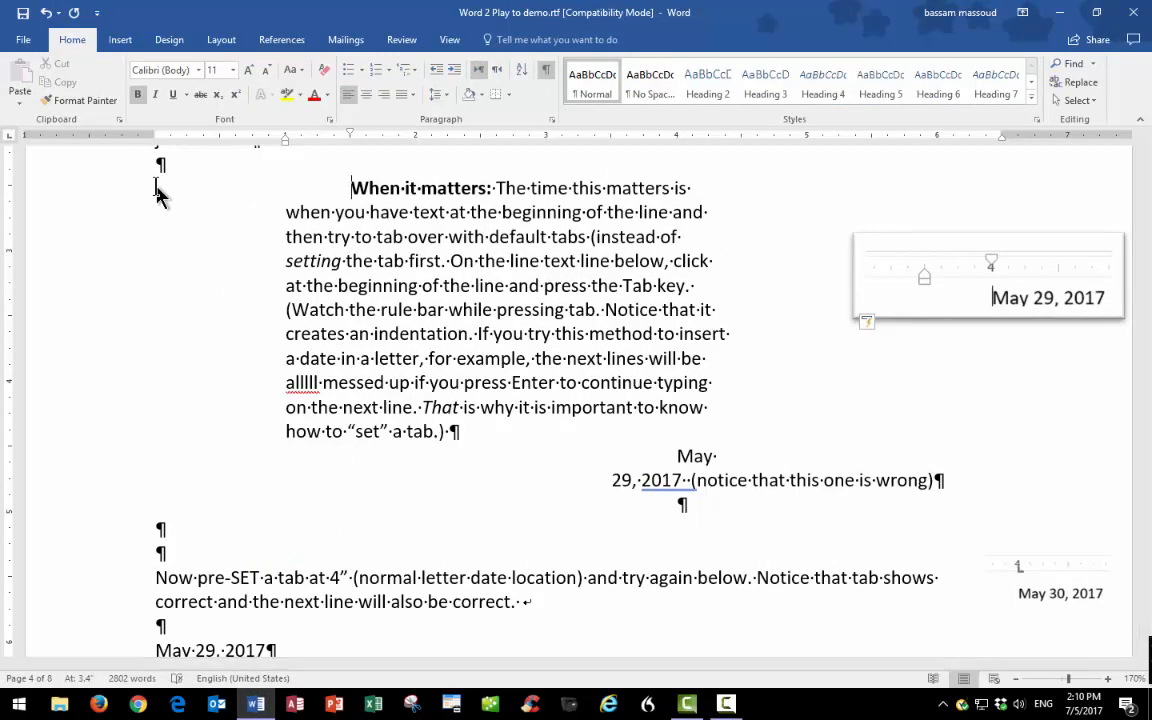
key(ctrl+z)
key(ctrl+z)
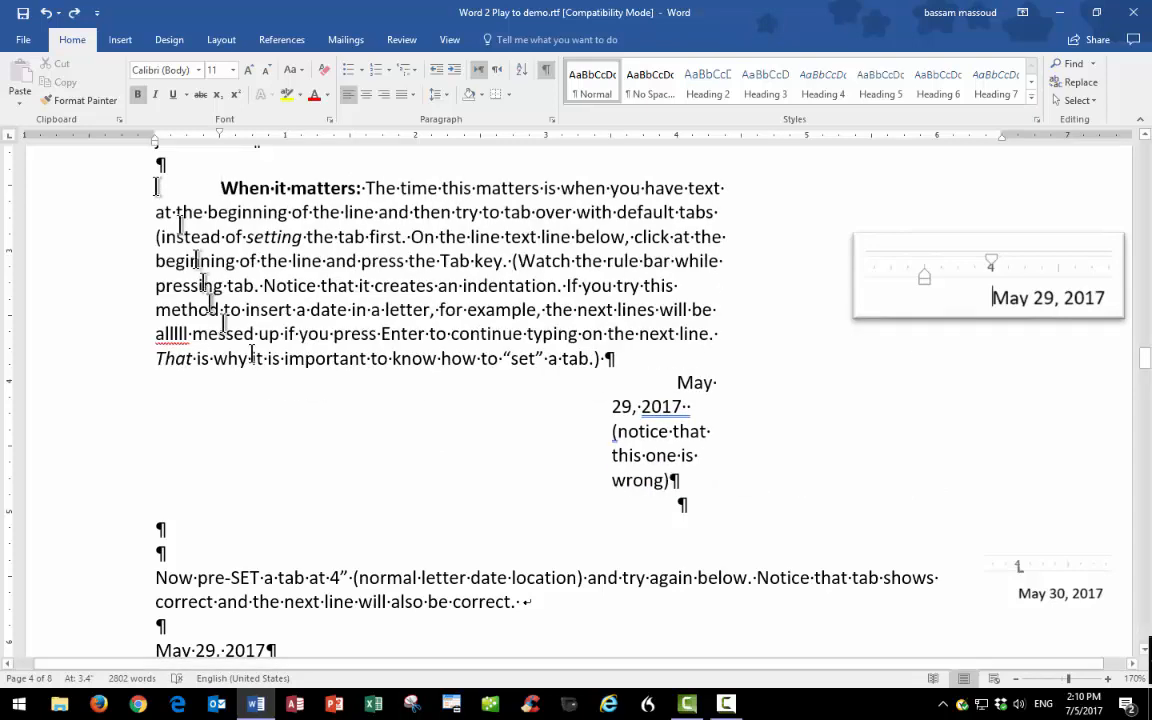
Step: Set a left tab stop at 4 inches for the "May 29, 2017" line below the pre-SET instructions and tab the date over to it
scroll(384, 455, down, 4)
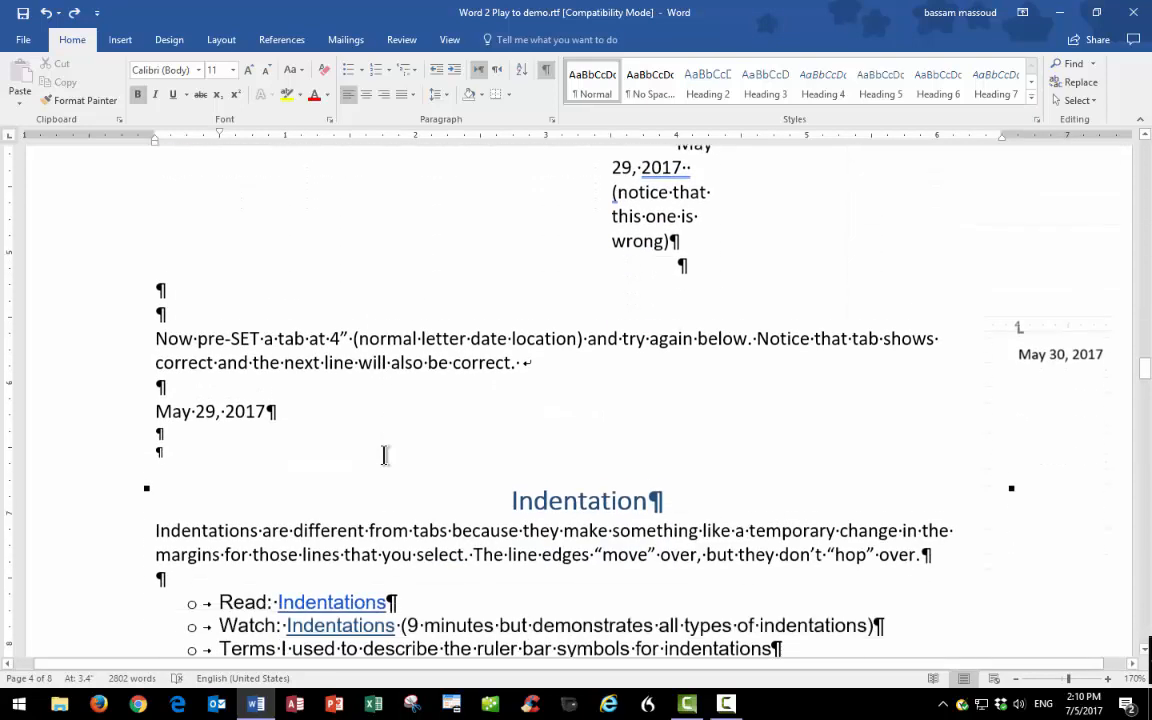
click(157, 391)
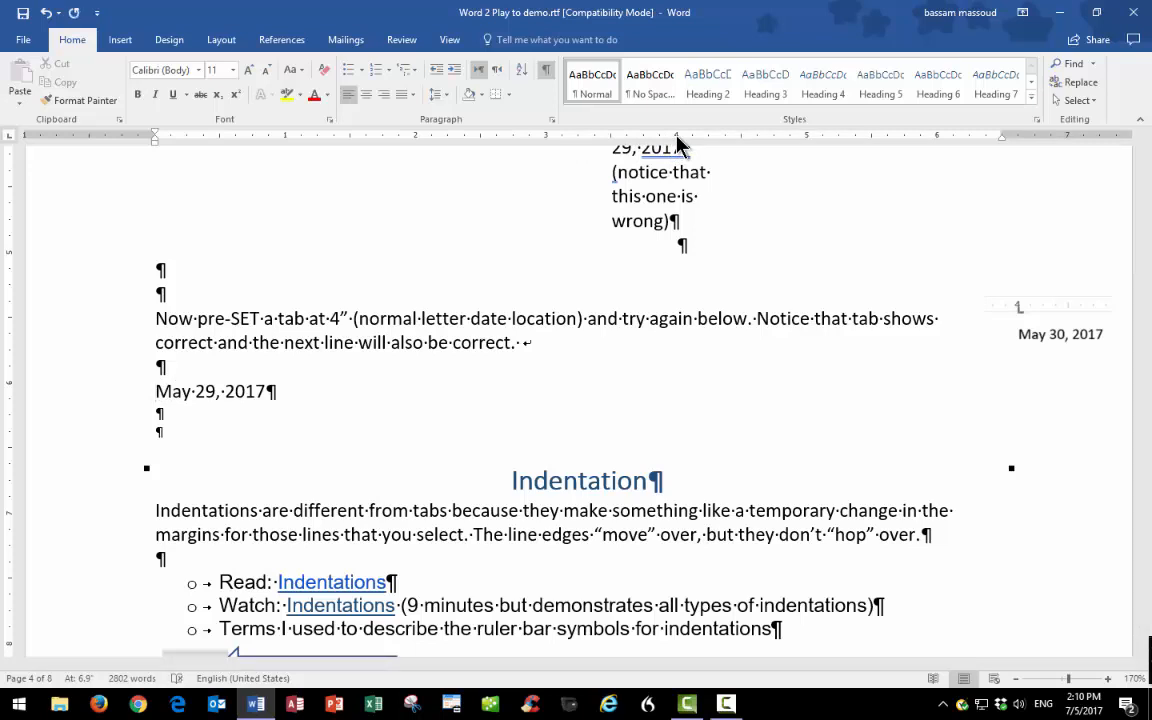
click(734, 196)
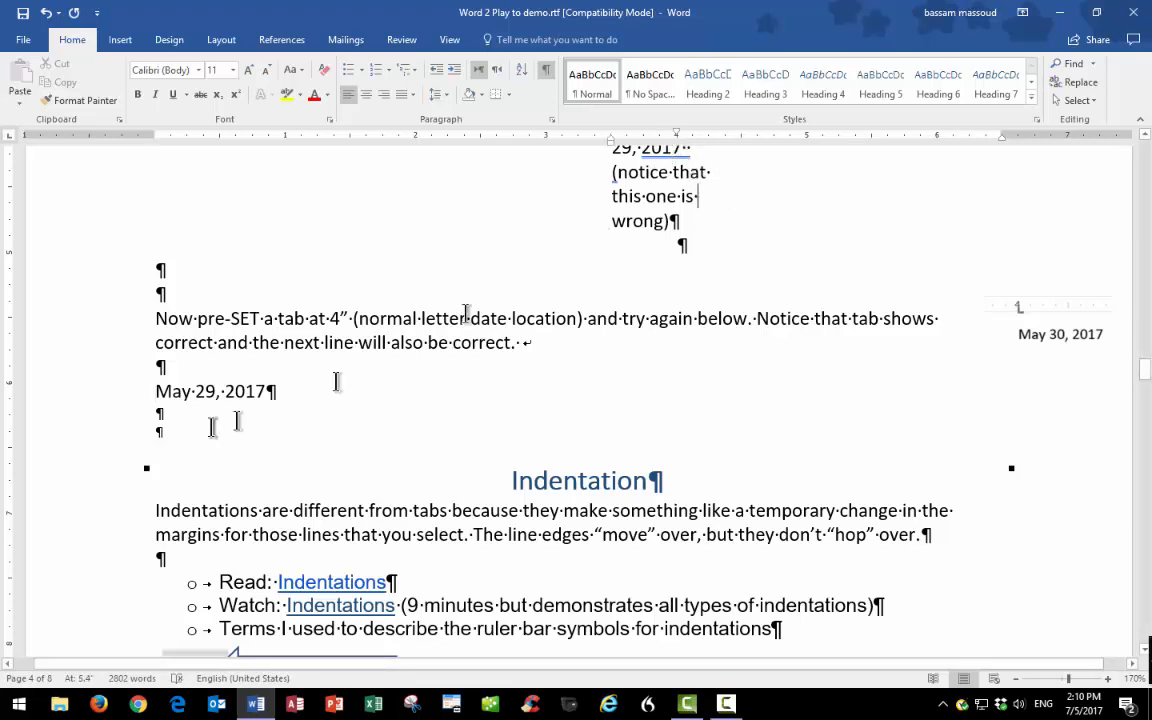
click(156, 390)
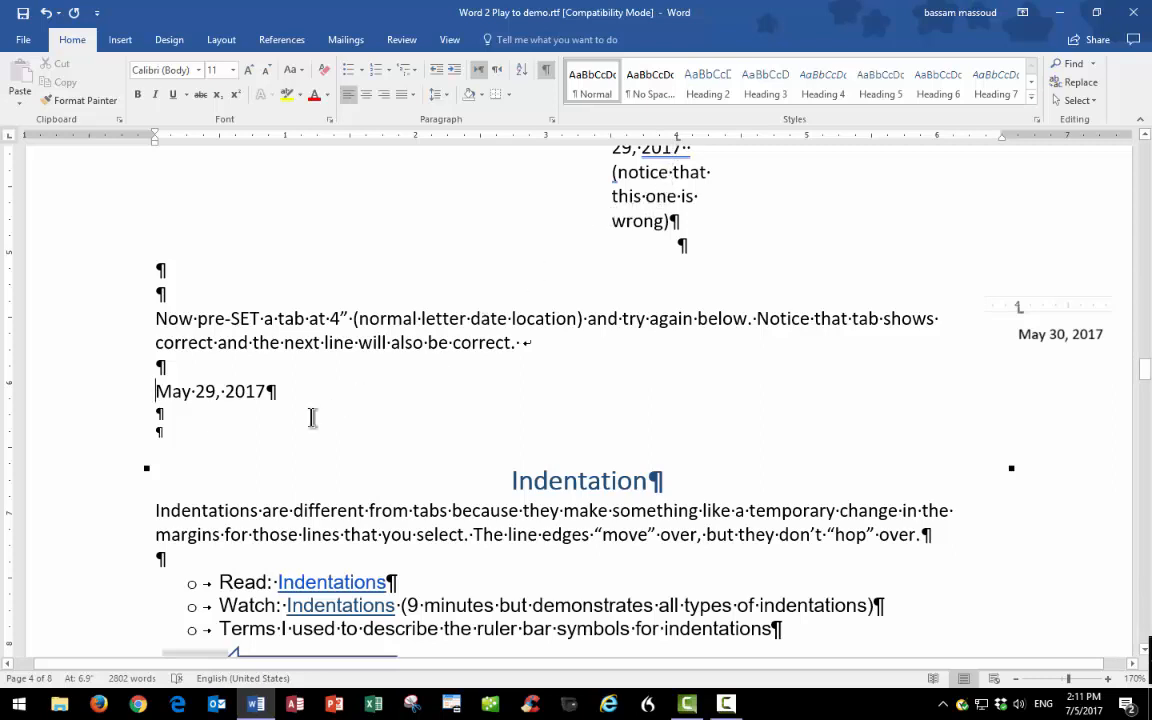
key(Tab)
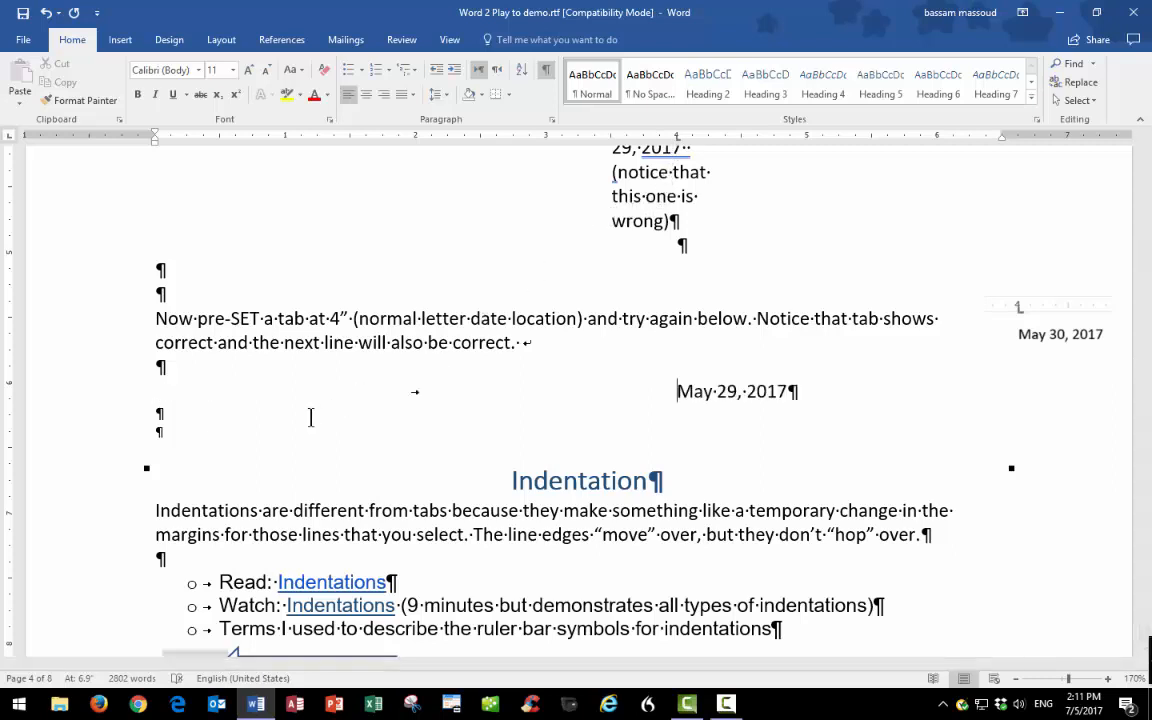
Step: Add a new line after the tabbed "May 29, 2017" date and place the cursor in the last blank line above the Indentation heading
click(790, 391)
key(Return)
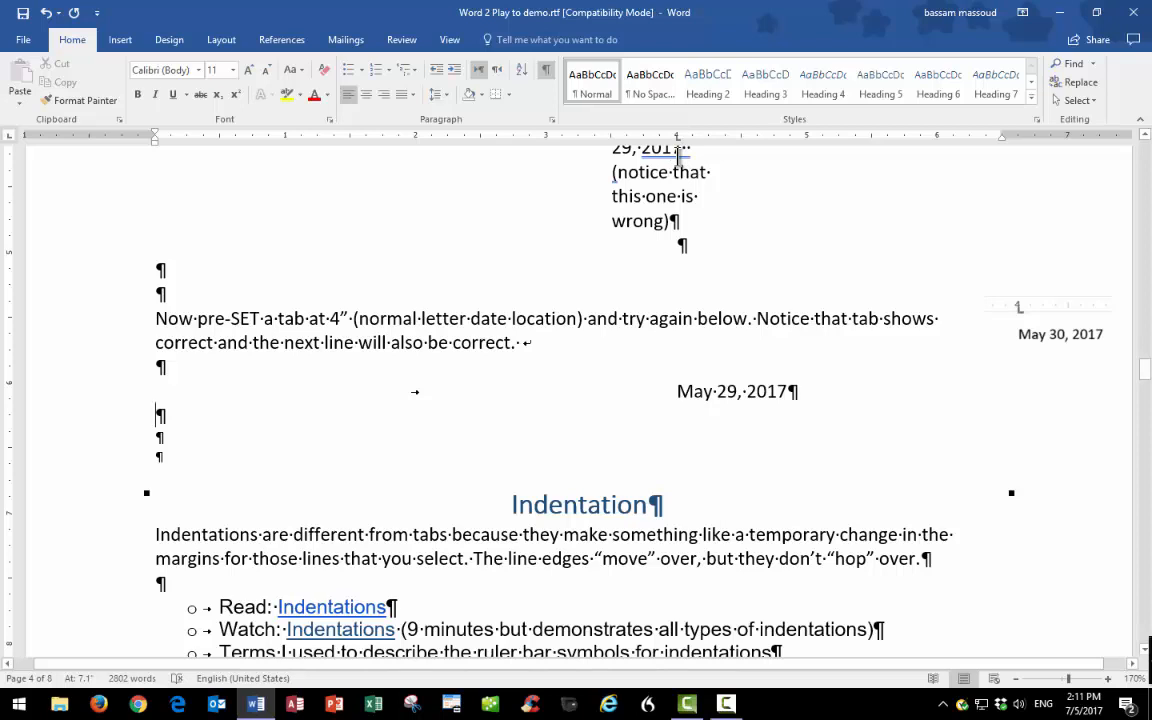
click(548, 460)
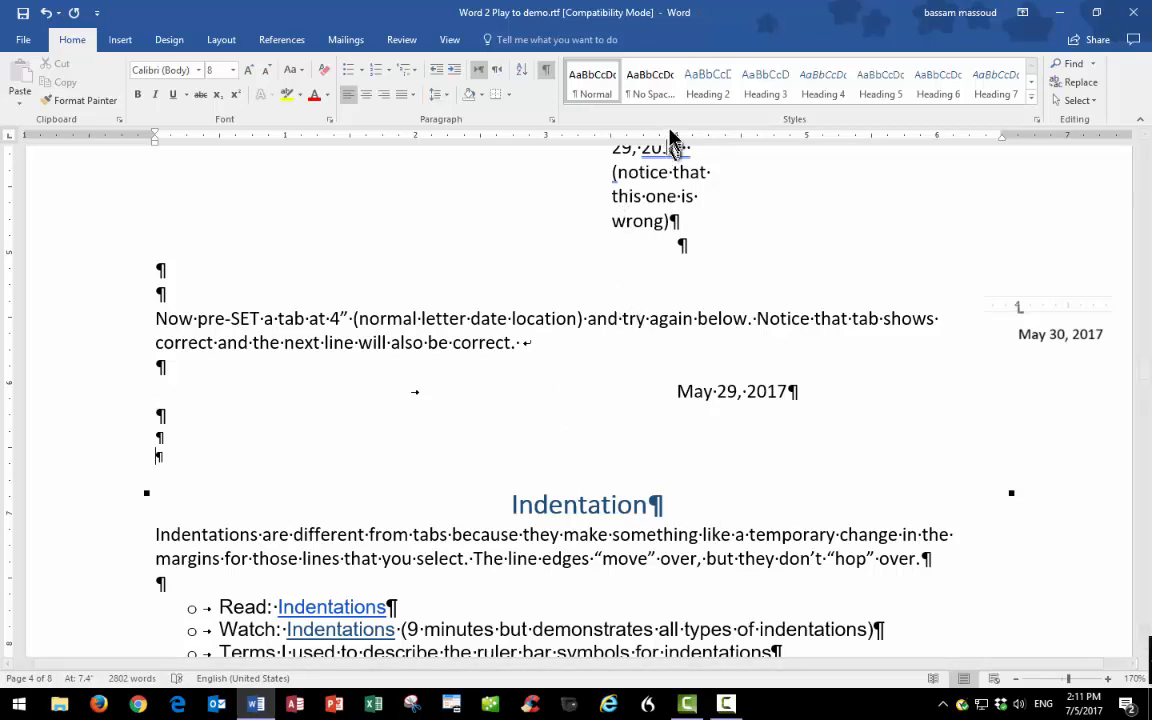